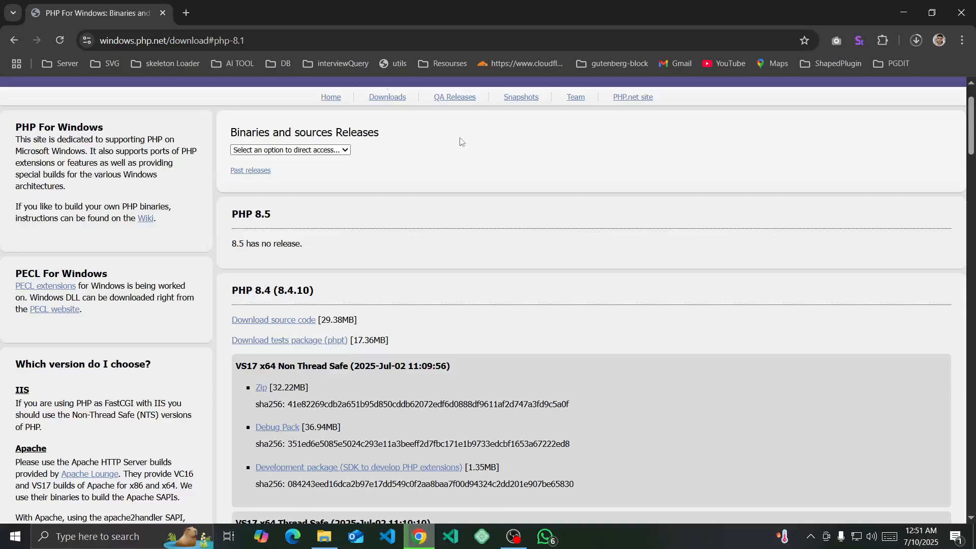
- Search Google for "php download" in a new browser tab and open the official PHP Downloads page
{"action": "left_click", "coordinate": [185, 12]}
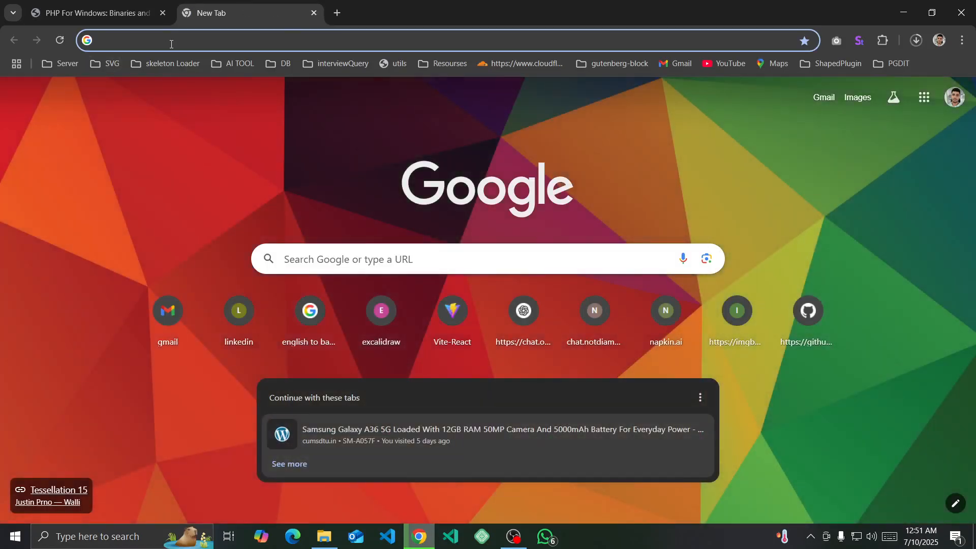
{"action": "type", "text": "php"}
{"action": "key", "text": "Down"}
{"action": "key", "text": "Down"}
{"action": "key", "text": "Return"}
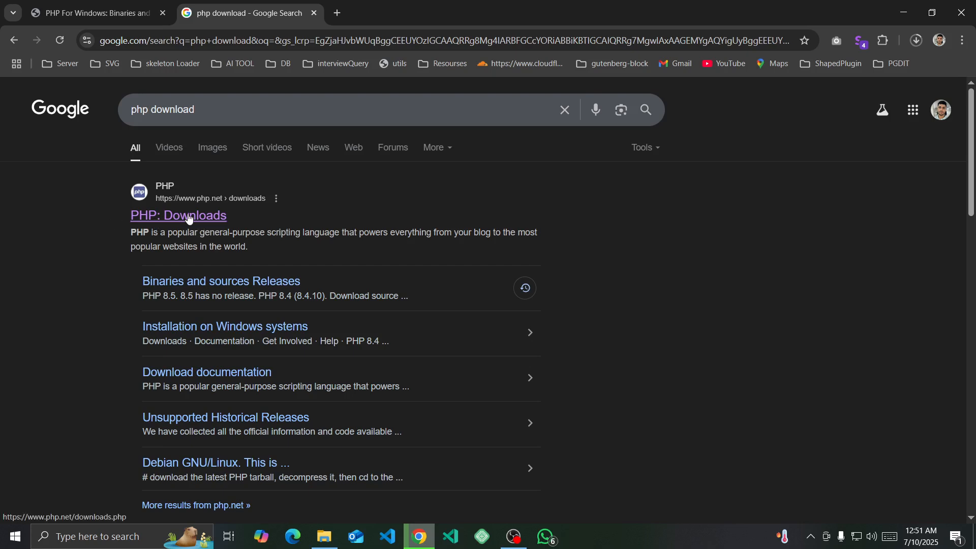
{"action": "left_click", "coordinate": [188, 219]}
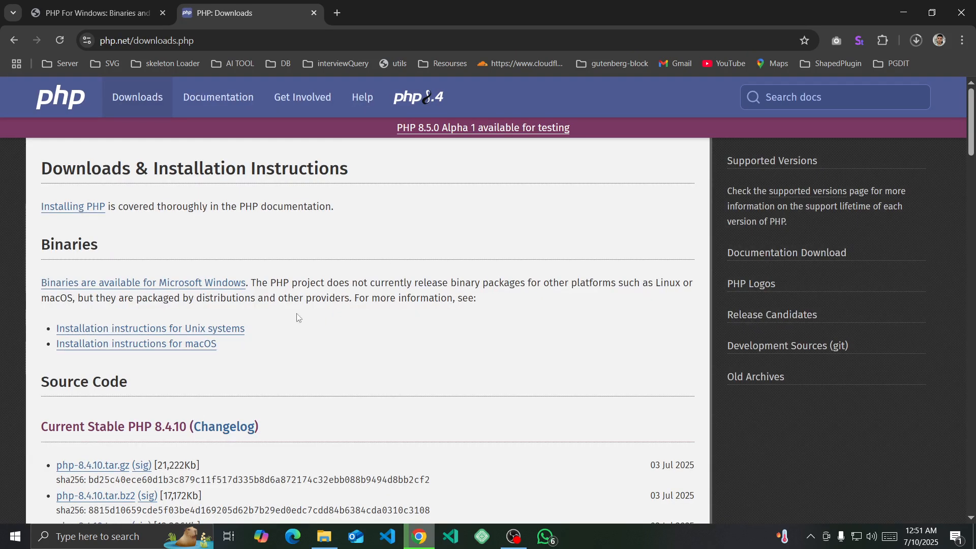
- Open the Windows downloads page listed under Old Stable PHP 8.2.29
{"action": "scroll", "coordinate": [255, 359], "scroll_direction": "down", "scroll_amount": 5}
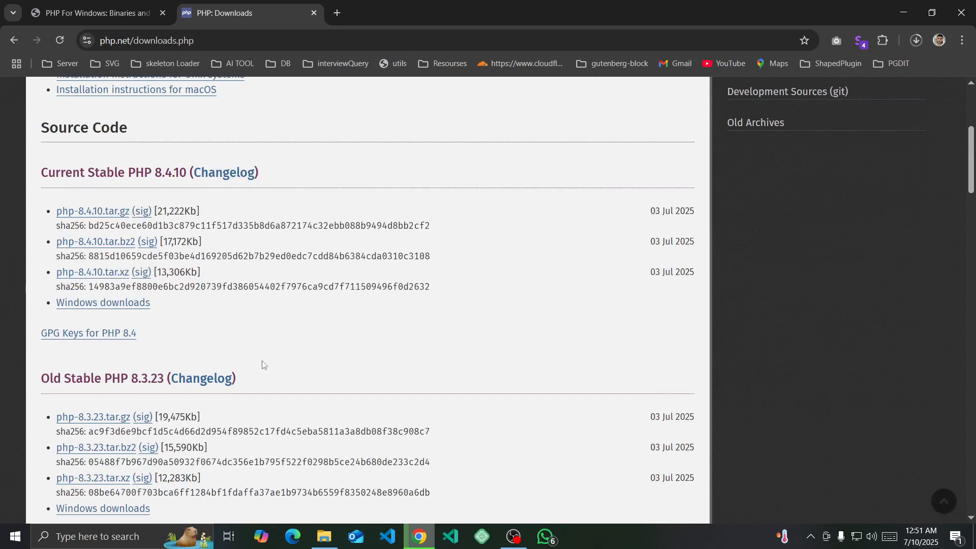
{"action": "scroll", "coordinate": [258, 362], "scroll_direction": "down", "scroll_amount": 4}
{"action": "scroll", "coordinate": [255, 362], "scroll_direction": "down", "scroll_amount": 8}
{"action": "scroll", "coordinate": [249, 360], "scroll_direction": "up", "scroll_amount": 2}
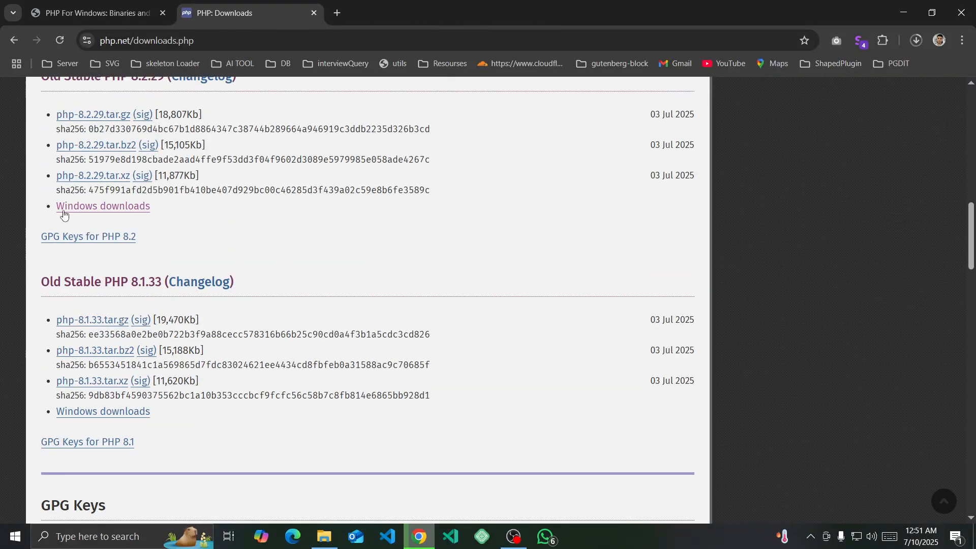
{"action": "left_click", "coordinate": [107, 212]}
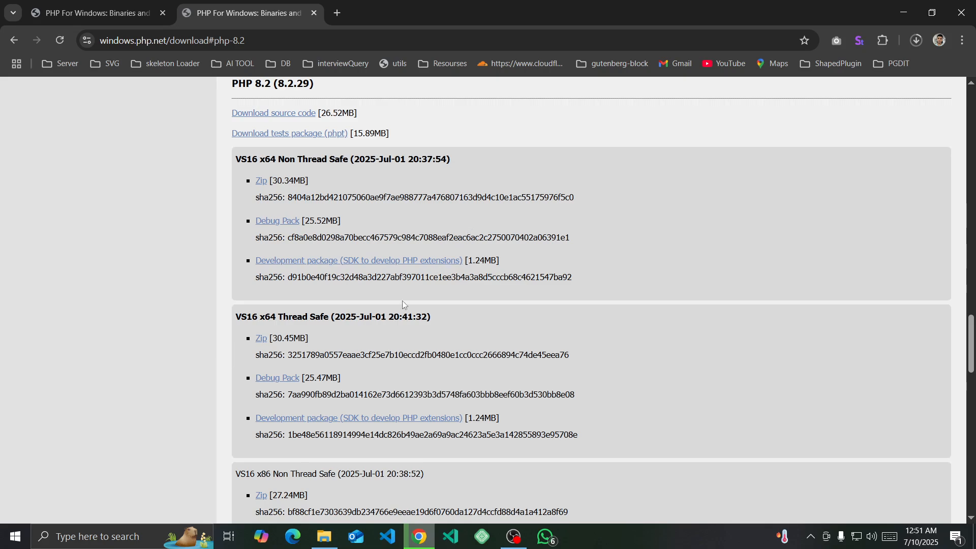
- Start downloading the PHP 8.4.10 VS17 x64 Non Thread Safe zip and pause its transfer
{"action": "scroll", "coordinate": [421, 279], "scroll_direction": "up", "scroll_amount": 20}
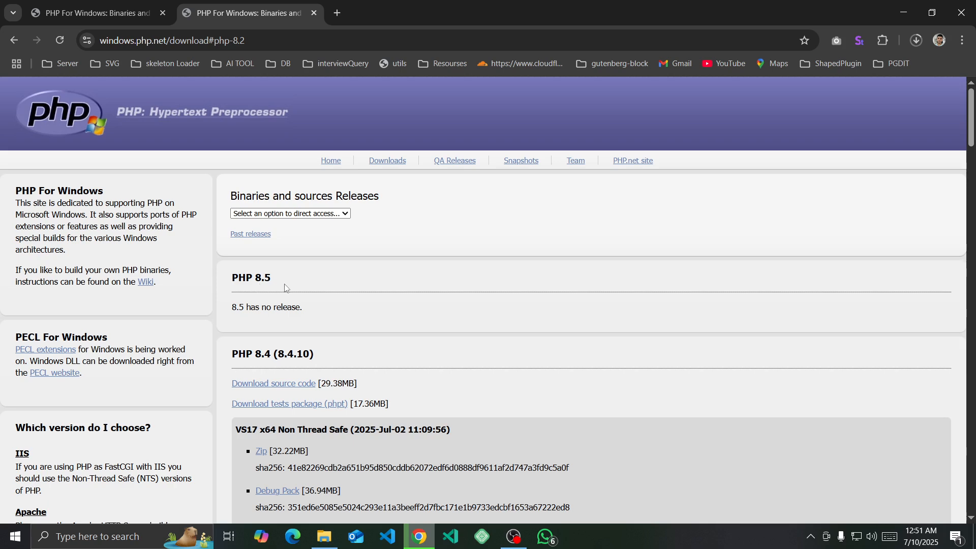
{"action": "scroll", "coordinate": [422, 343], "scroll_direction": "down", "scroll_amount": 3}
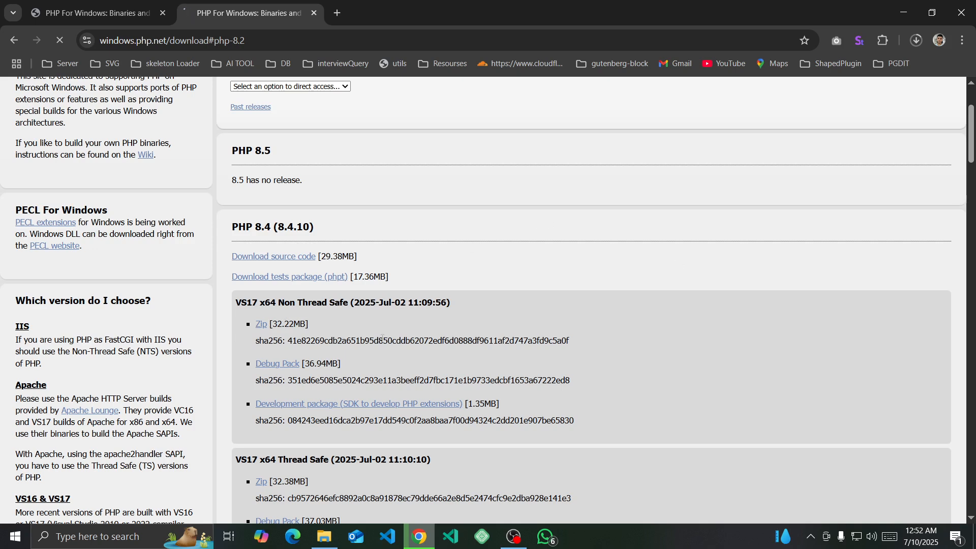
{"action": "left_click", "coordinate": [915, 41]}
{"action": "mouse_move", "coordinate": [884, 100]}
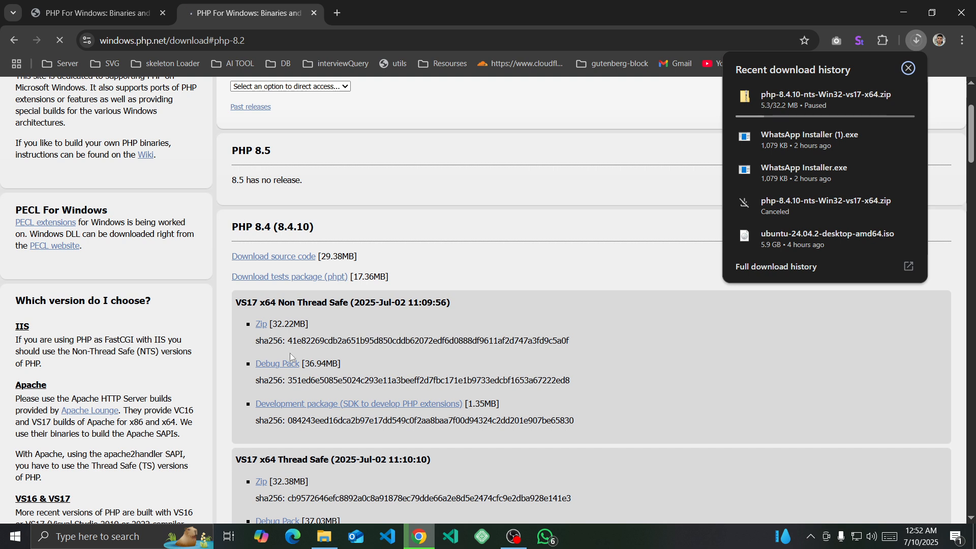
- Close the extra PHP tab, minimize the browser, and open the Downloads folder in File Explorer
{"action": "left_click", "coordinate": [314, 15]}
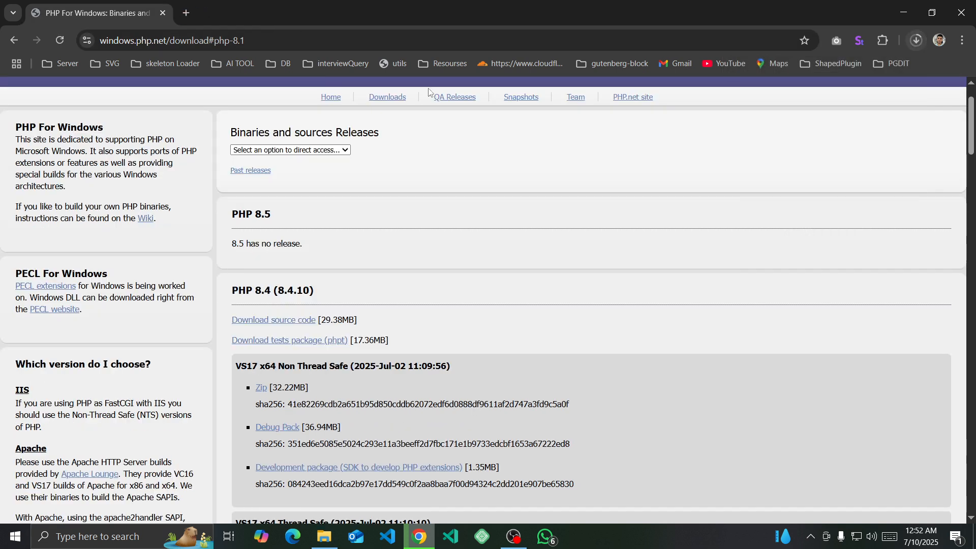
{"action": "left_click", "coordinate": [903, 13]}
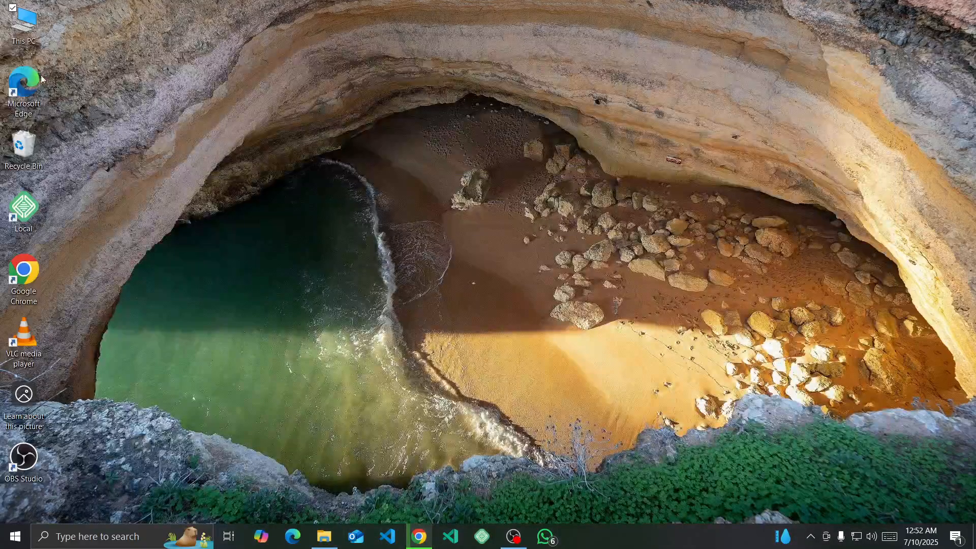
{"action": "double_click", "coordinate": [23, 23]}
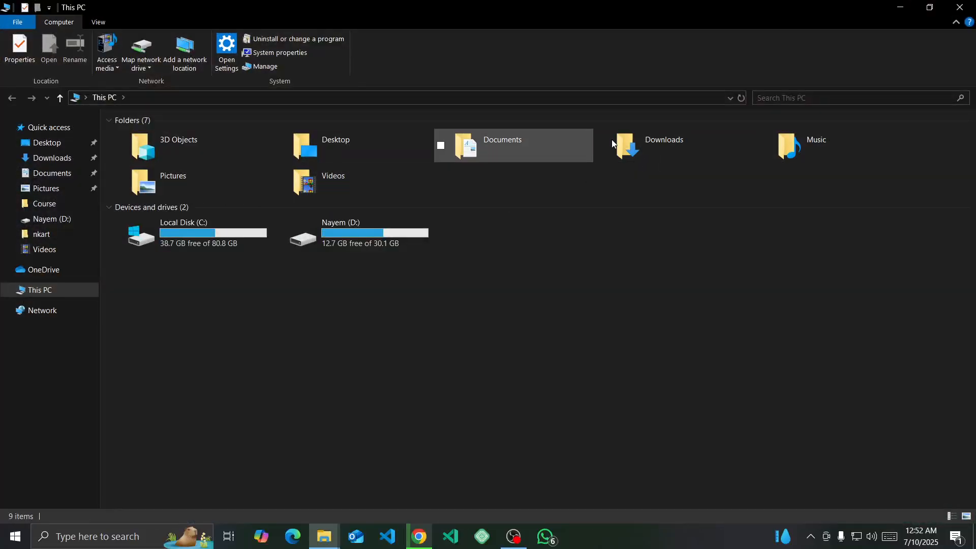
{"action": "double_click", "coordinate": [672, 141]}
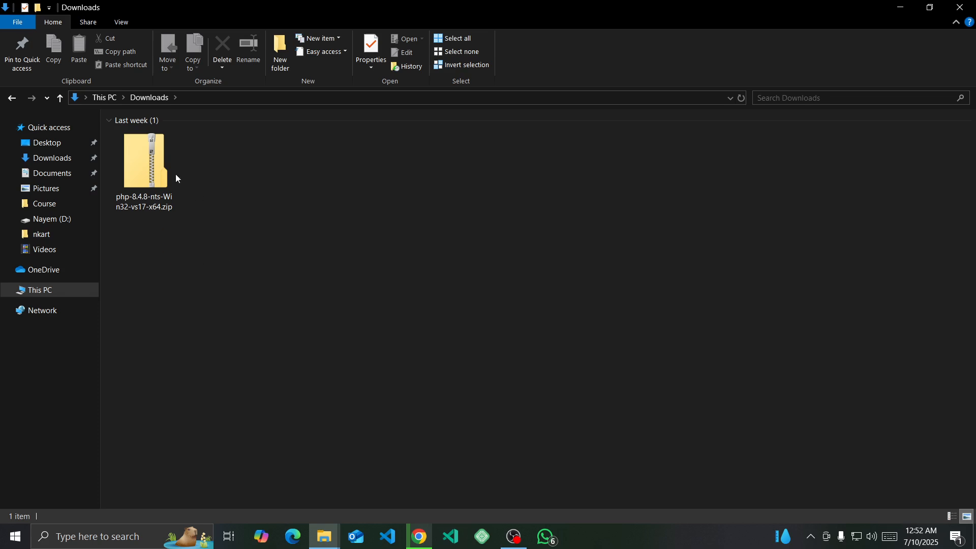
- Extract php-8.4.8-nts-Win32-vs17-x64.zip within Downloads and return to the Downloads folder
{"action": "left_click", "coordinate": [142, 166]}
{"action": "right_click", "coordinate": [143, 170]}
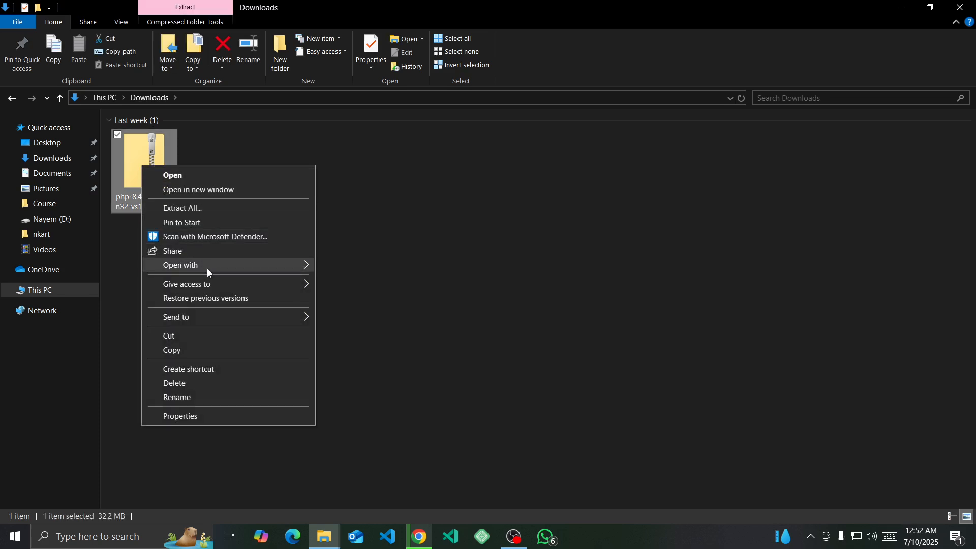
{"action": "left_click", "coordinate": [189, 209]}
{"action": "left_click", "coordinate": [588, 398]}
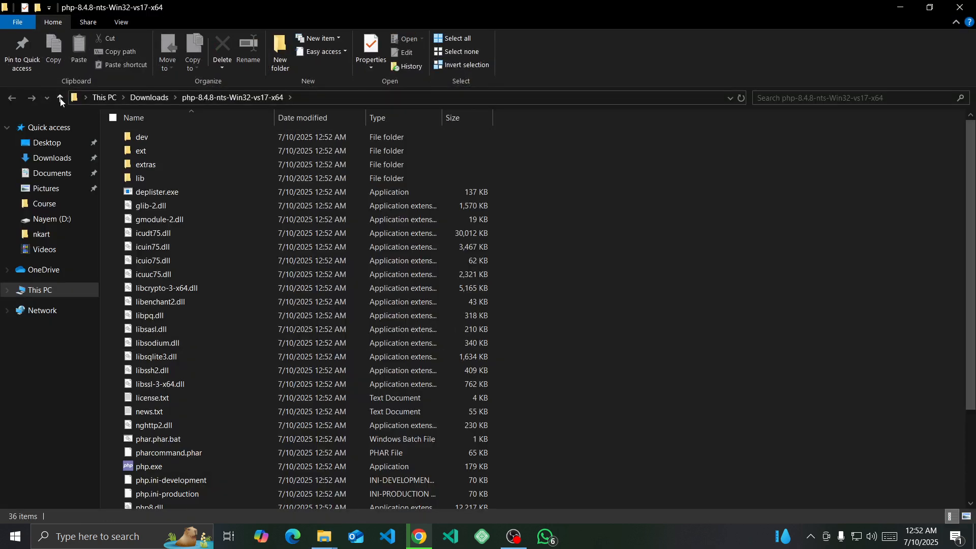
{"action": "key", "text": "alt+Left"}
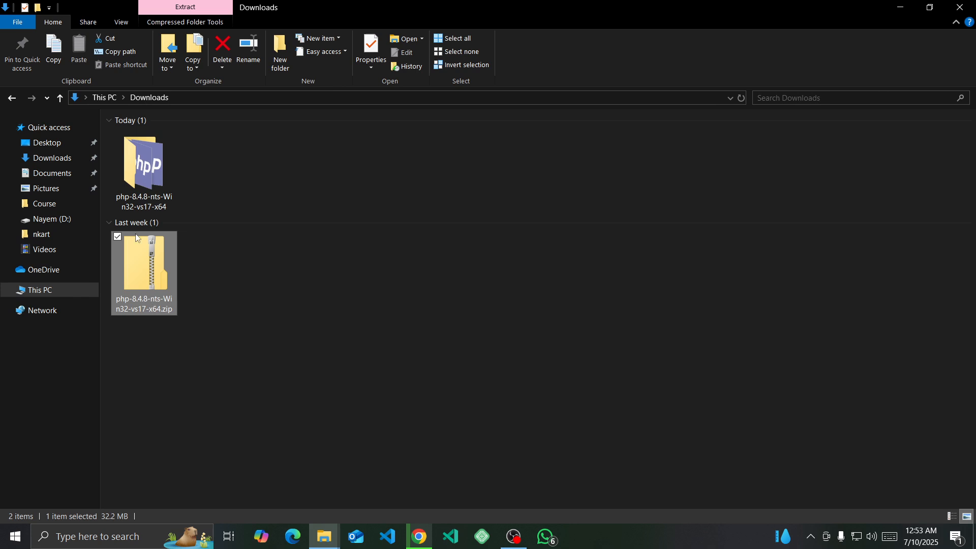
- Copy the extracted php-8.4.8-nts-Win32-vs17-x64 folder in Downloads
{"action": "left_click", "coordinate": [136, 164]}
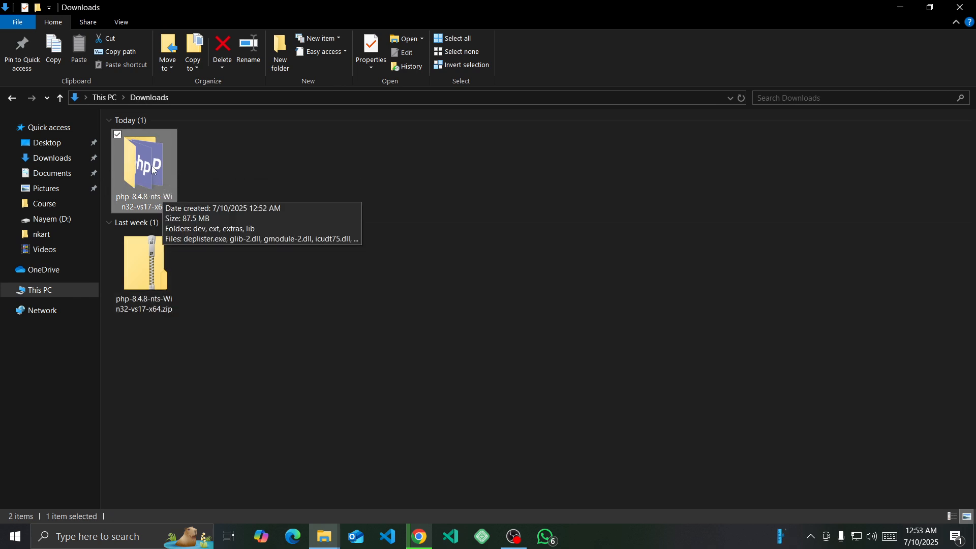
{"action": "right_click", "coordinate": [135, 160]}
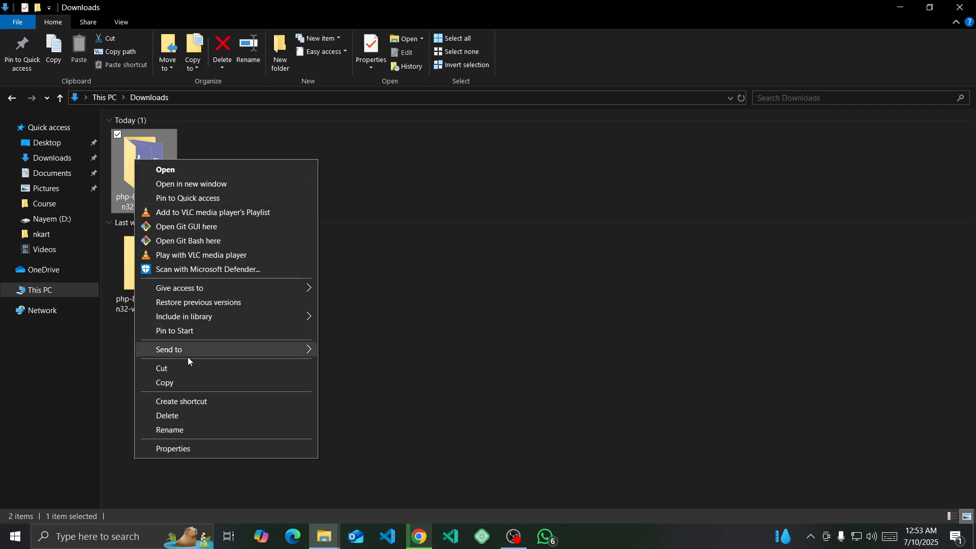
{"action": "left_click", "coordinate": [172, 384]}
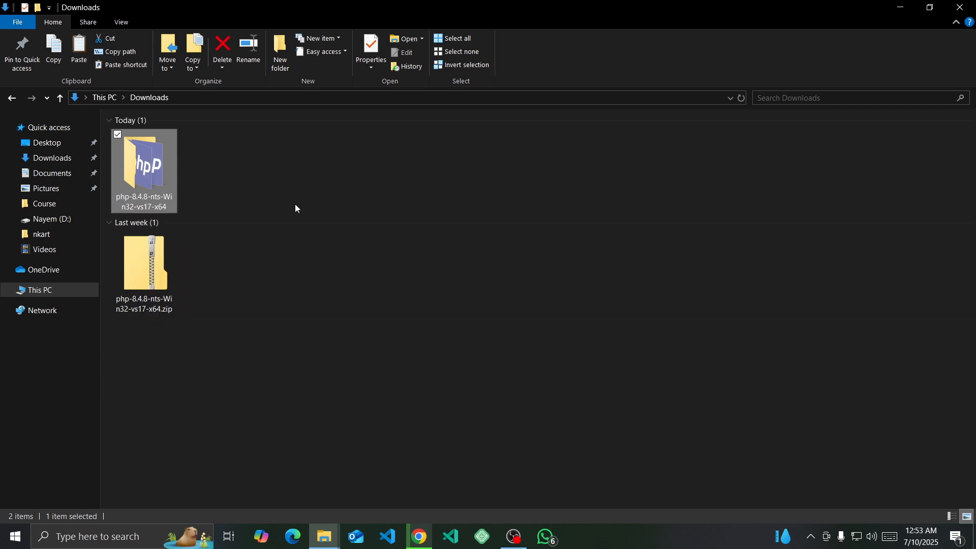
{"action": "right_click", "coordinate": [143, 179]}
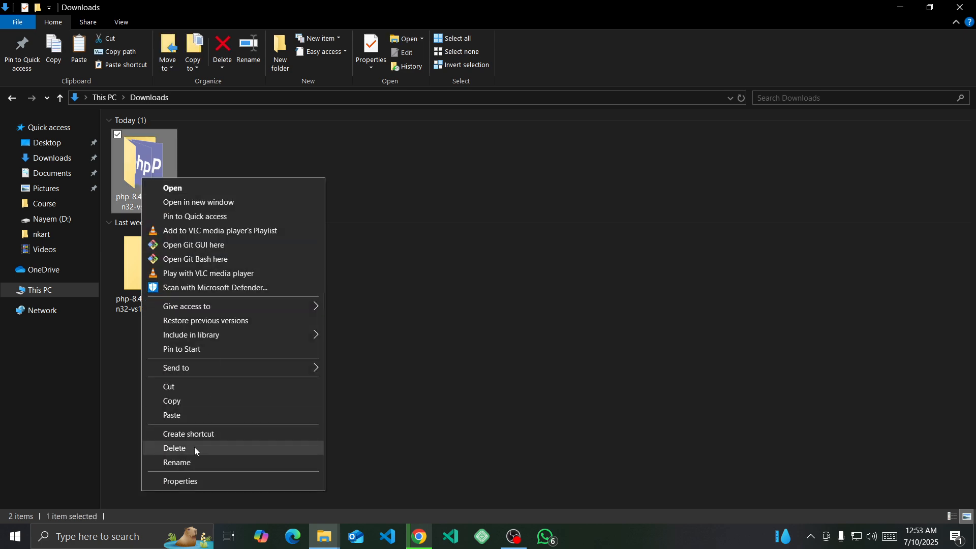
{"action": "left_click", "coordinate": [190, 461]}
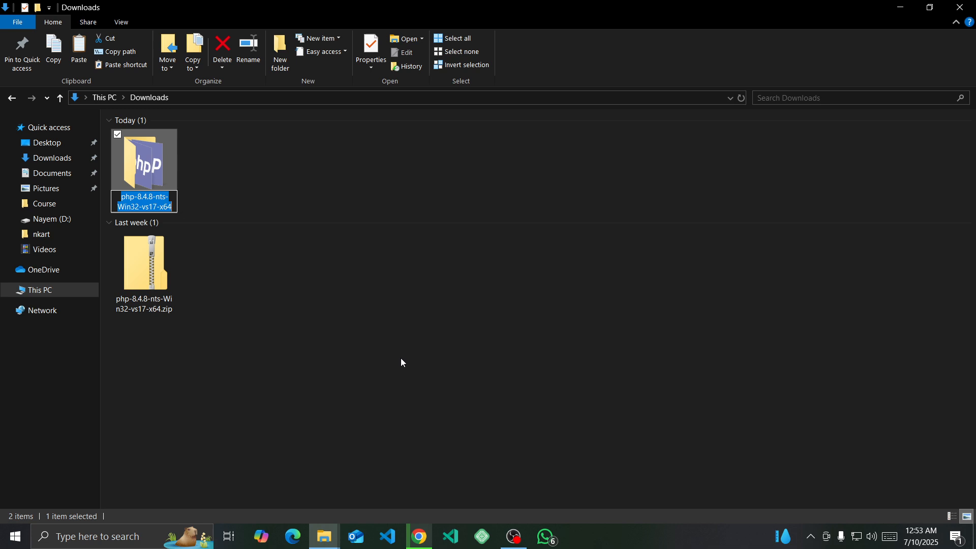
{"action": "key", "text": "End"}
{"action": "key", "text": "Return"}
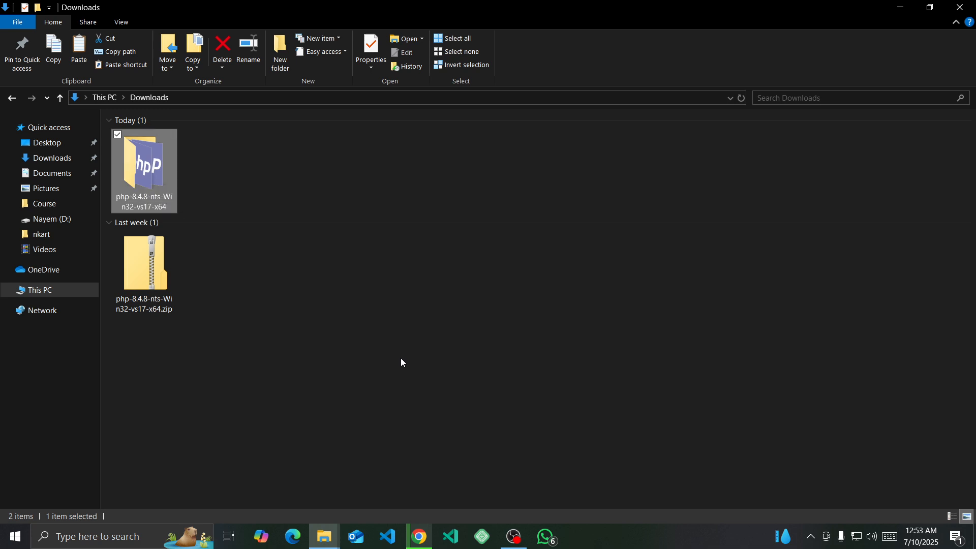
{"action": "key", "text": "Return"}
{"action": "left_click", "coordinate": [13, 100]}
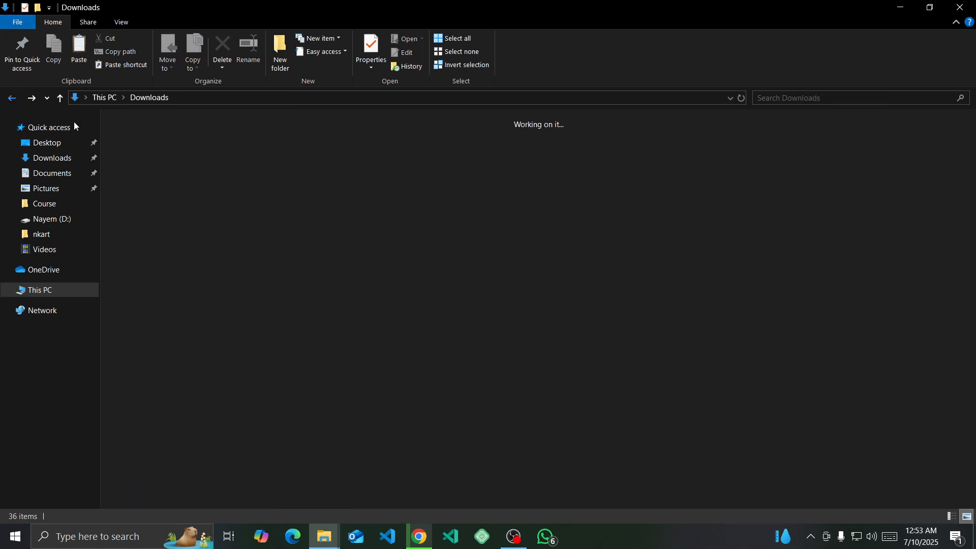
- Rename the extracted PHP folder in Downloads to php-8.4.8
{"action": "right_click", "coordinate": [157, 168]}
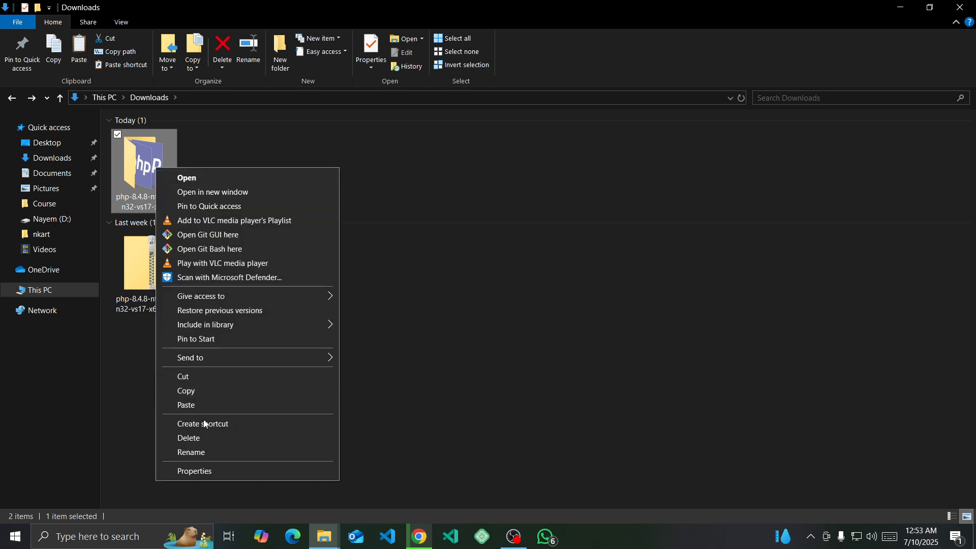
{"action": "left_click", "coordinate": [201, 451]}
{"action": "key", "text": "End"}
{"action": "key", "text": "BackSpace"}
{"action": "key", "text": "BackSpace"}
{"action": "key", "text": "BackSpace"}
{"action": "key", "text": "BackSpace"}
{"action": "key", "text": "BackSpace"}
{"action": "key", "text": "BackSpace"}
{"action": "key", "text": "BackSpace"}
{"action": "key", "text": "BackSpace"}
{"action": "key", "text": "BackSpace"}
{"action": "key", "text": "BackSpace"}
{"action": "key", "text": "BackSpace"}
{"action": "key", "text": "BackSpace"}
{"action": "key", "text": "BackSpace"}
{"action": "key", "text": "BackSpace"}
{"action": "key", "text": "BackSpace"}
{"action": "key", "text": "BackSpace"}
{"action": "key", "text": "BackSpace"}
{"action": "key", "text": "BackSpace"}
{"action": "key", "text": "BackSpace"}
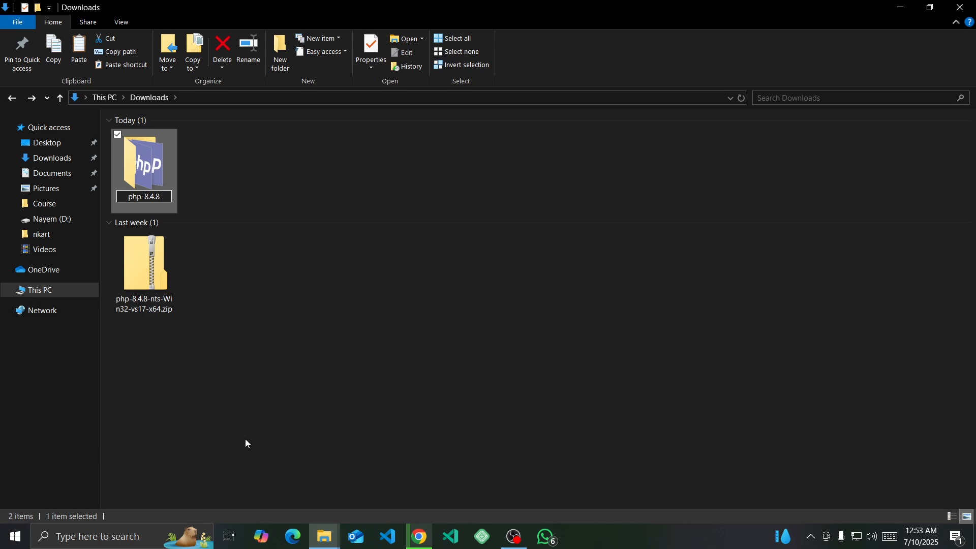
{"action": "key", "text": "Return"}
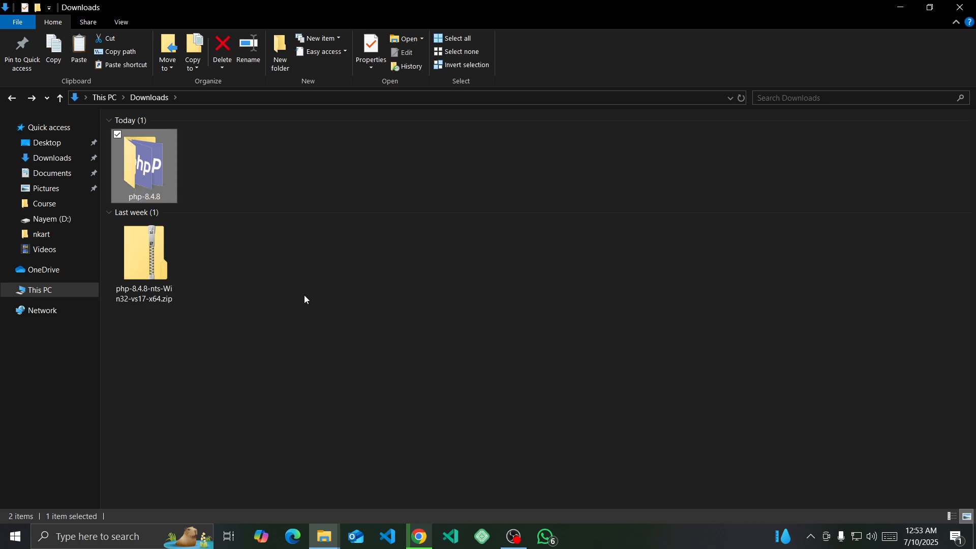
- Copy the php-8.4.8 folder from Downloads to the root of Local Disk (C:)
{"action": "right_click", "coordinate": [135, 177]}
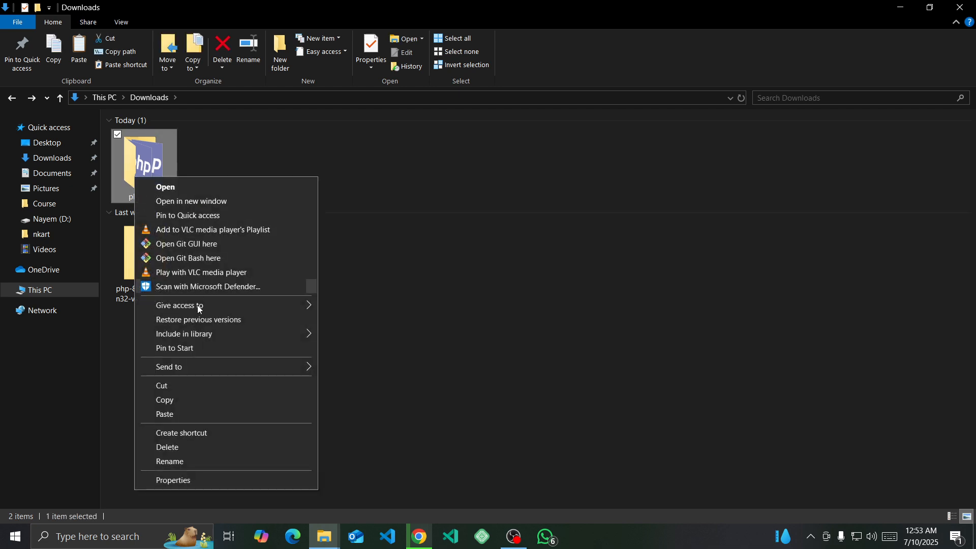
{"action": "left_click", "coordinate": [181, 402]}
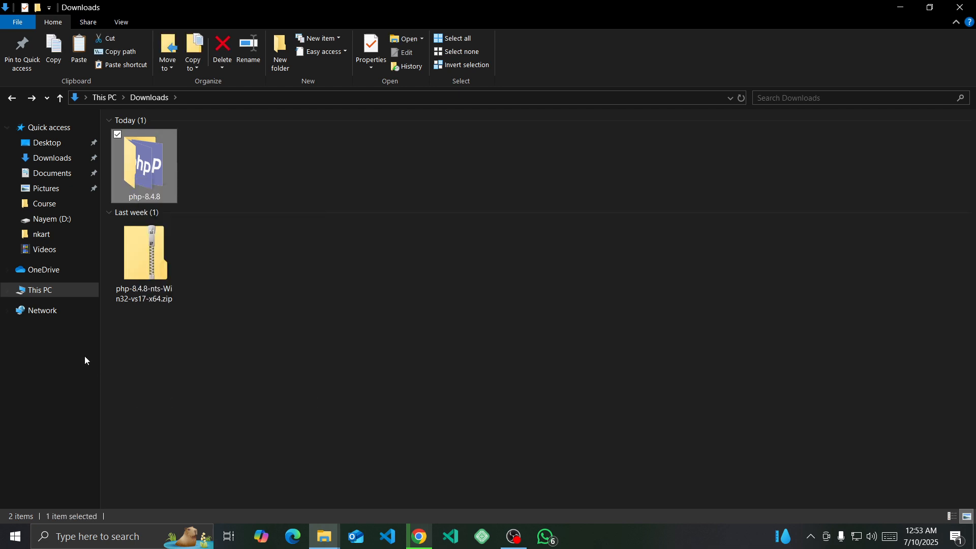
{"action": "left_click", "coordinate": [60, 293]}
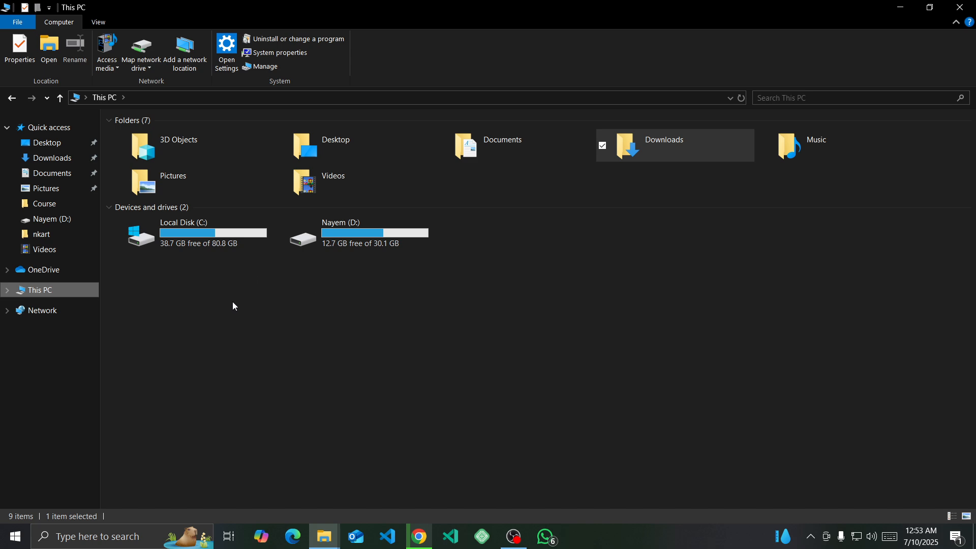
{"action": "double_click", "coordinate": [200, 235]}
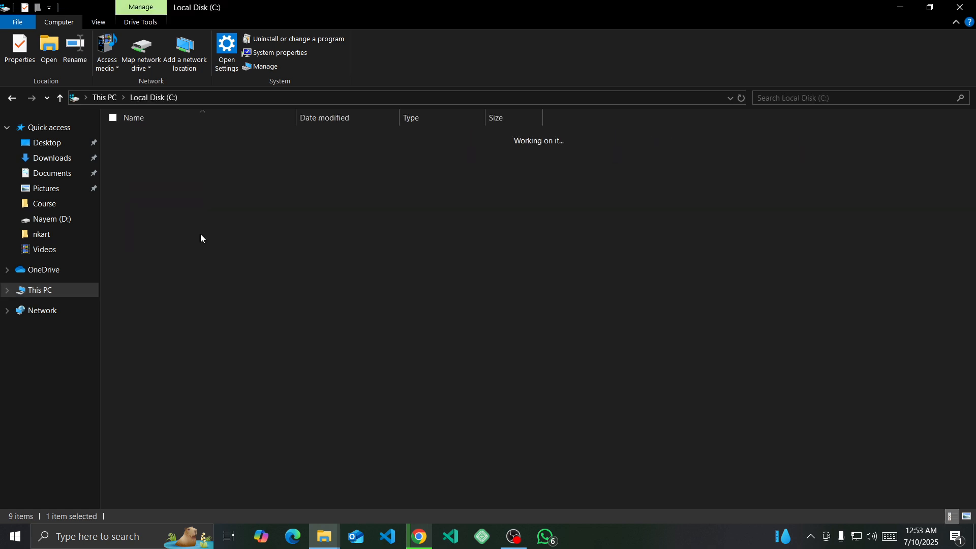
{"action": "right_click", "coordinate": [248, 312]}
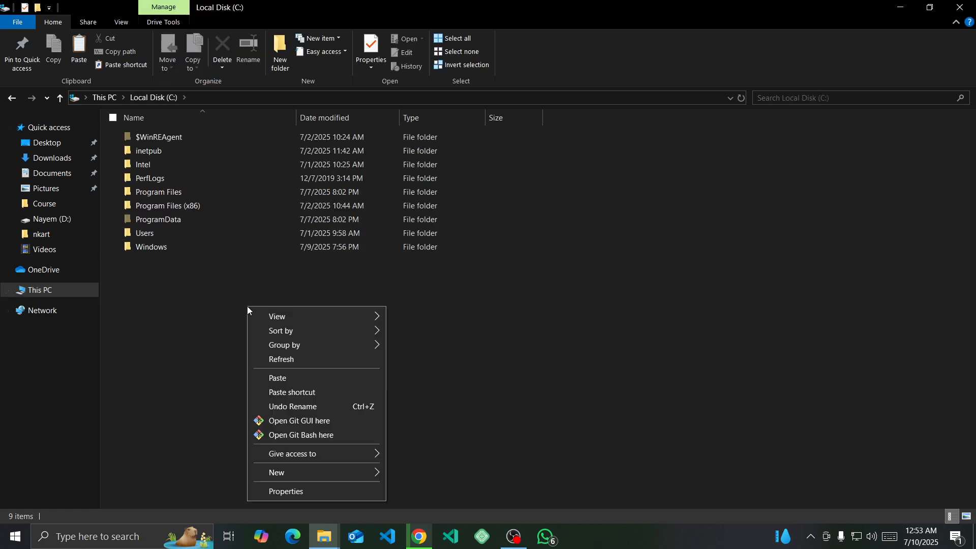
{"action": "left_click", "coordinate": [280, 379]}
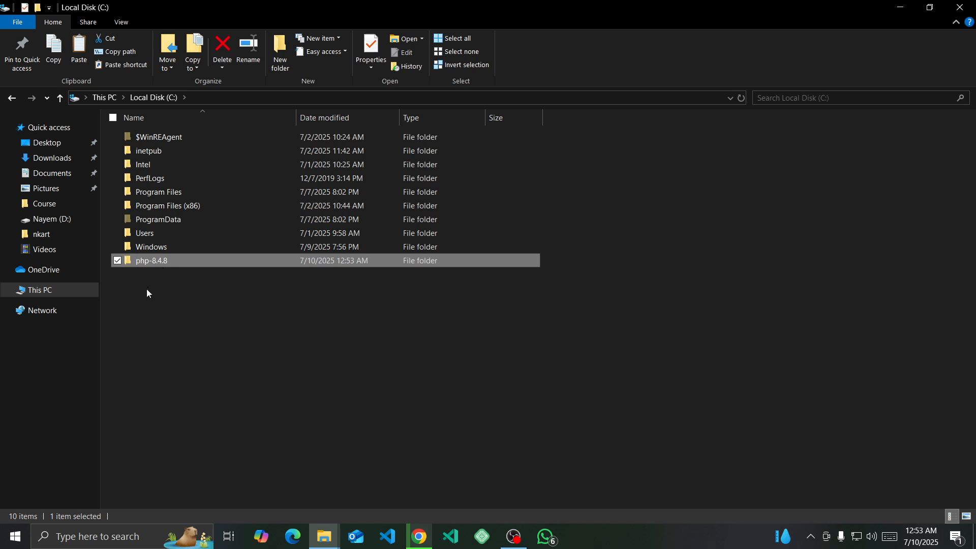
- Open the php-8.4.8 folder on Local Disk (C:)
{"action": "left_click", "coordinate": [164, 295]}
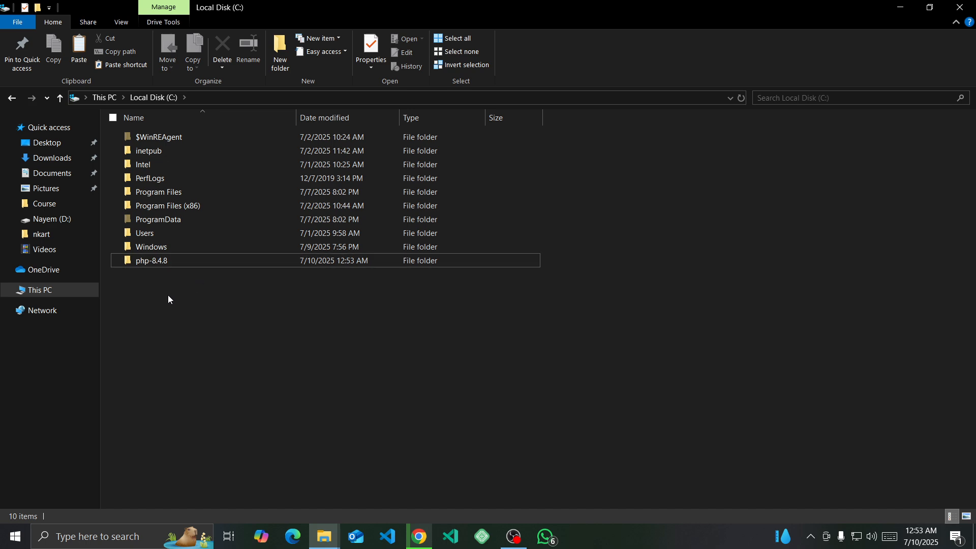
{"action": "mouse_move", "coordinate": [175, 264]}
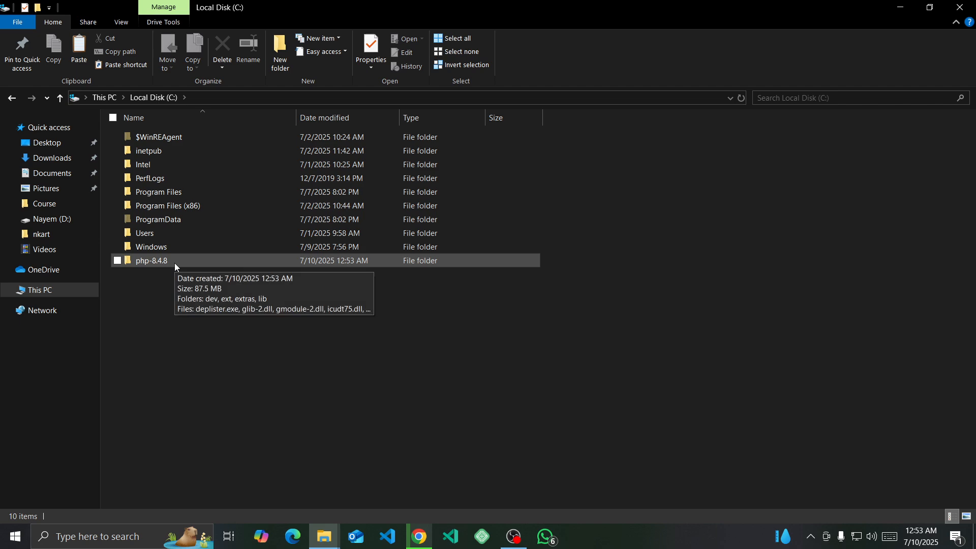
{"action": "double_click", "coordinate": [175, 263]}
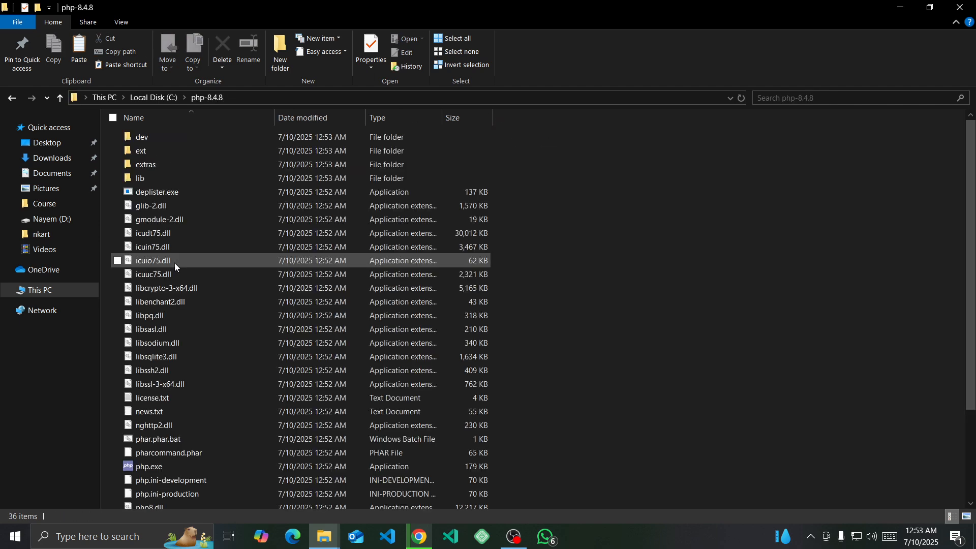
- Copy the full path of the php-8.4.8 folder, C:\php-8.4.8, and minimize the folder window
{"action": "left_click", "coordinate": [263, 98]}
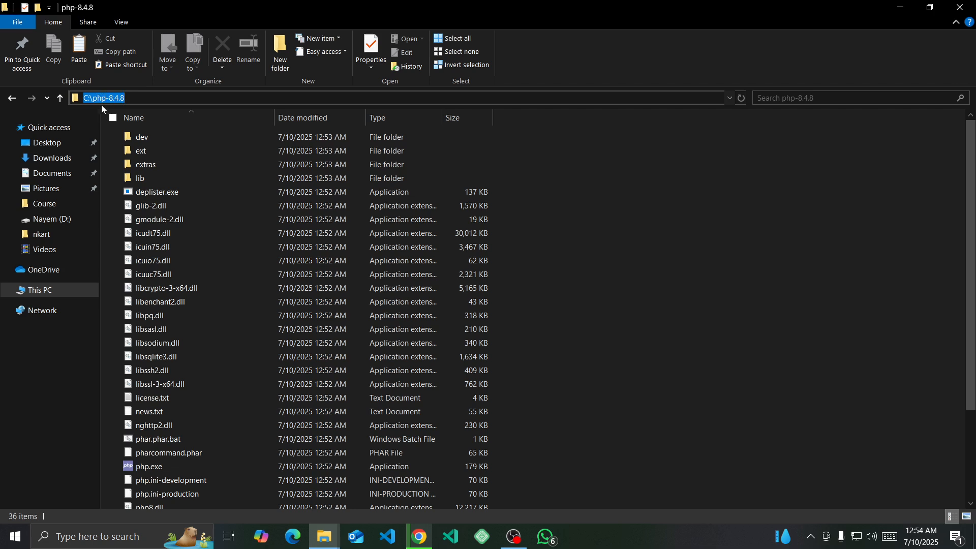
{"action": "right_click", "coordinate": [103, 97]}
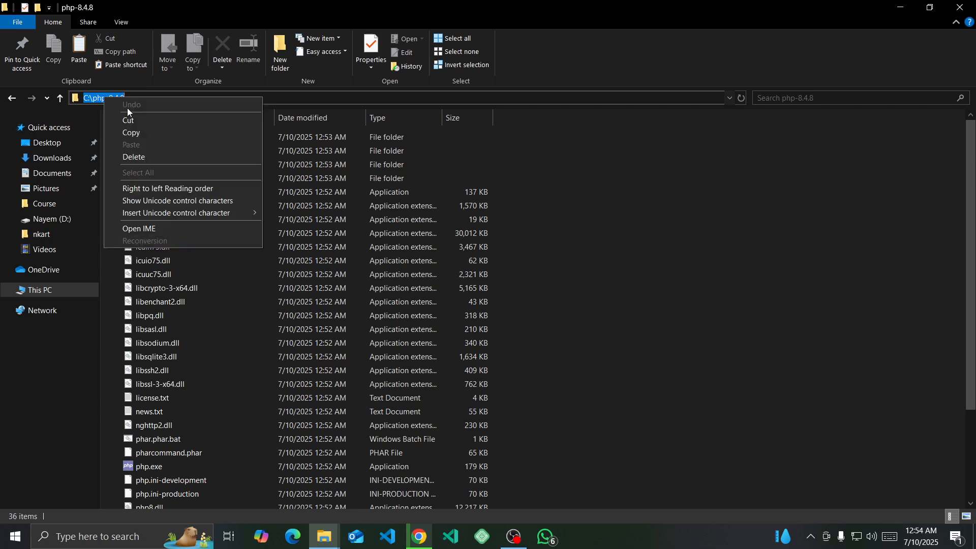
{"action": "left_click", "coordinate": [141, 131]}
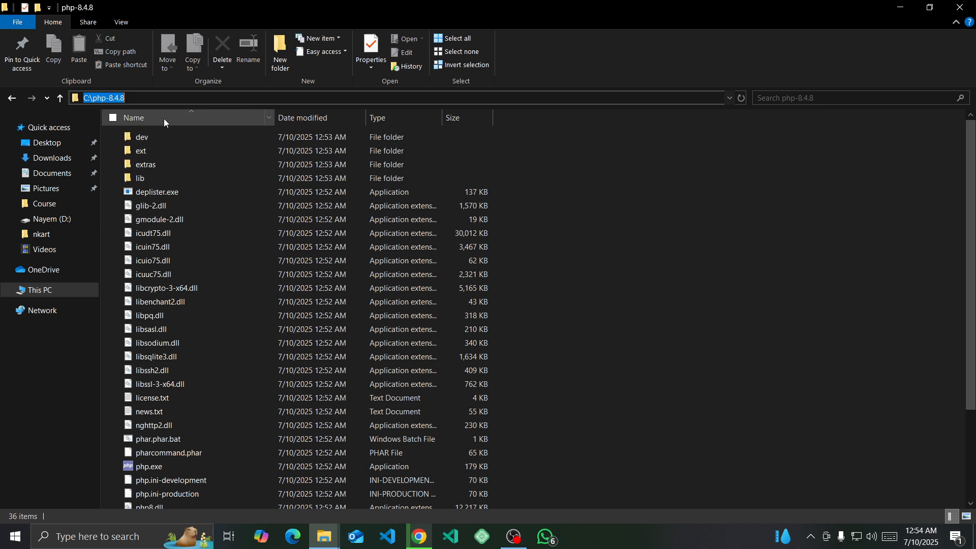
{"action": "left_click", "coordinate": [898, 10]}
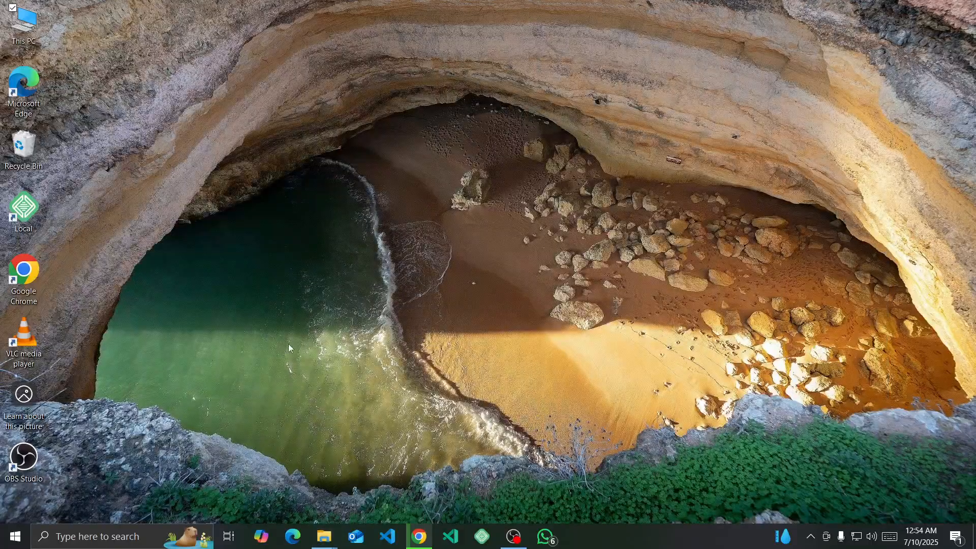
- Open the Environment Variables dialog from the Windows system properties by searching for the system environment variables setting
{"action": "left_click", "coordinate": [98, 538]}
{"action": "type", "text": "en"}
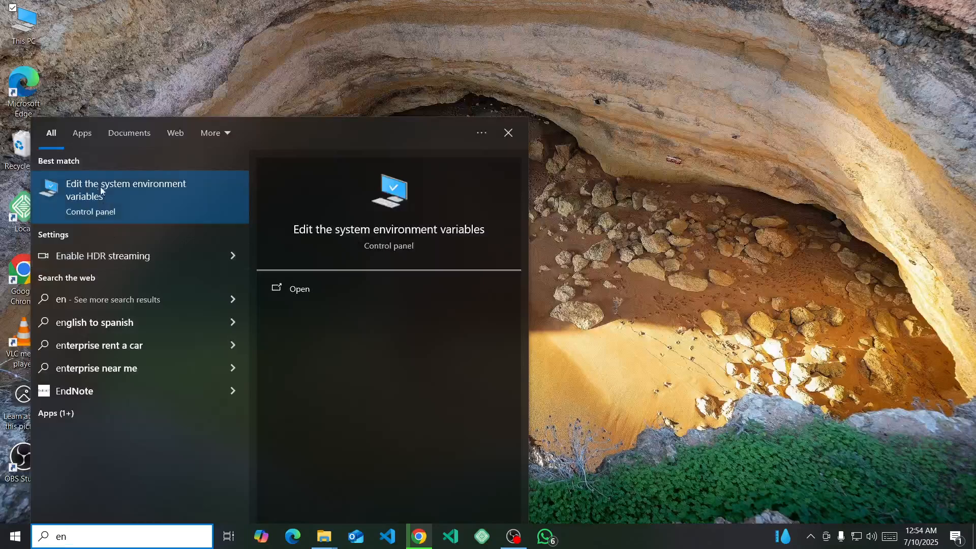
{"action": "left_click", "coordinate": [112, 193]}
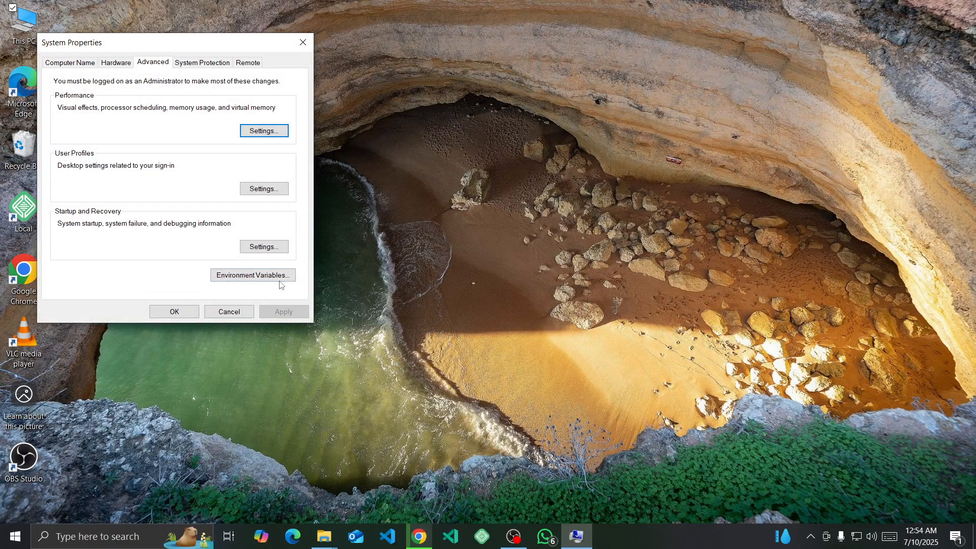
{"action": "left_click", "coordinate": [251, 276]}
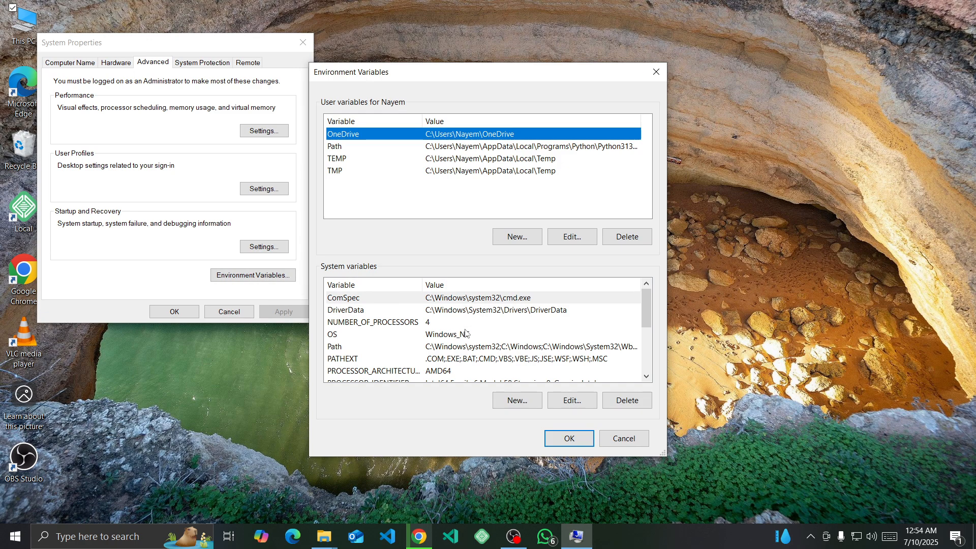
- Add C:\php-8.4.8 as a new entry to the system Path variable and save the changes in all open dialogs
{"action": "left_click", "coordinate": [339, 346]}
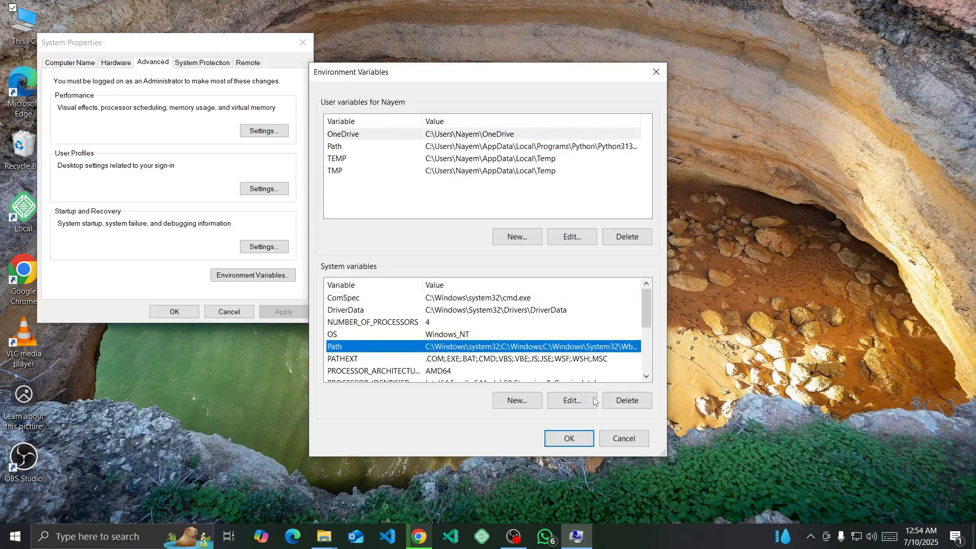
{"action": "left_click", "coordinate": [566, 404]}
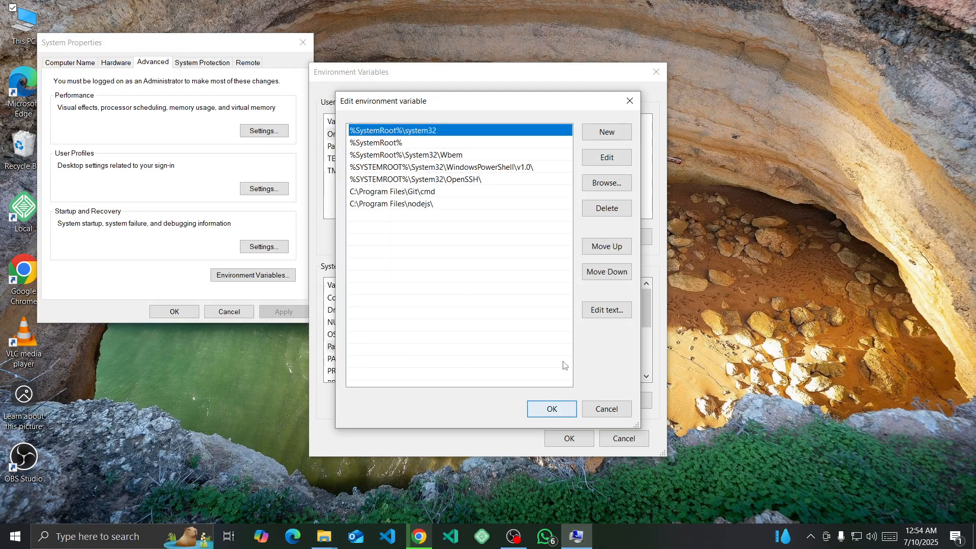
{"action": "left_click", "coordinate": [604, 137]}
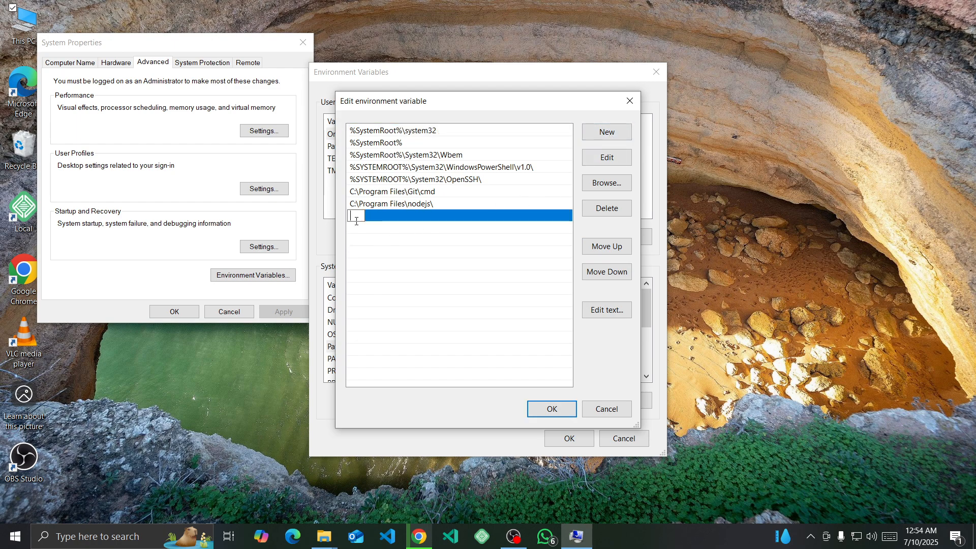
{"action": "key", "text": "ctrl+v"}
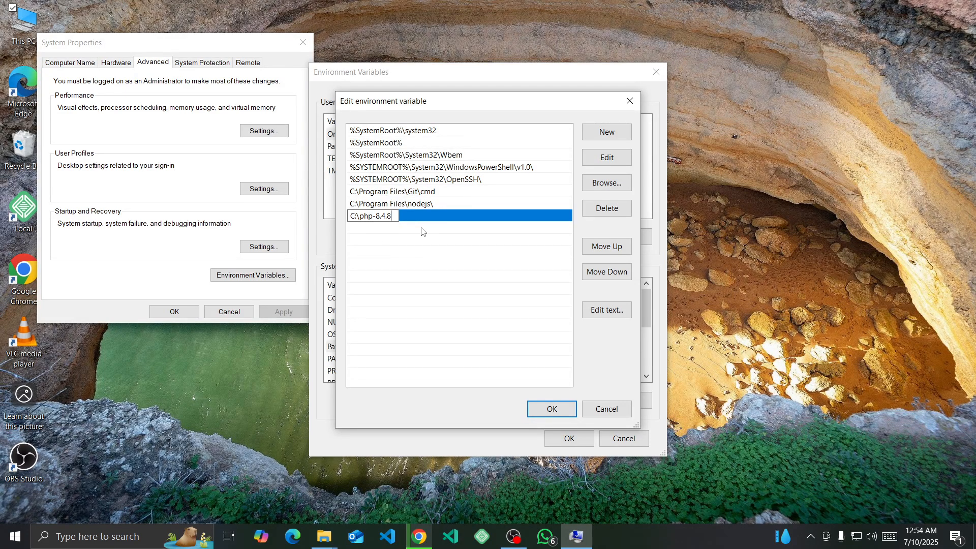
{"action": "left_click", "coordinate": [551, 411]}
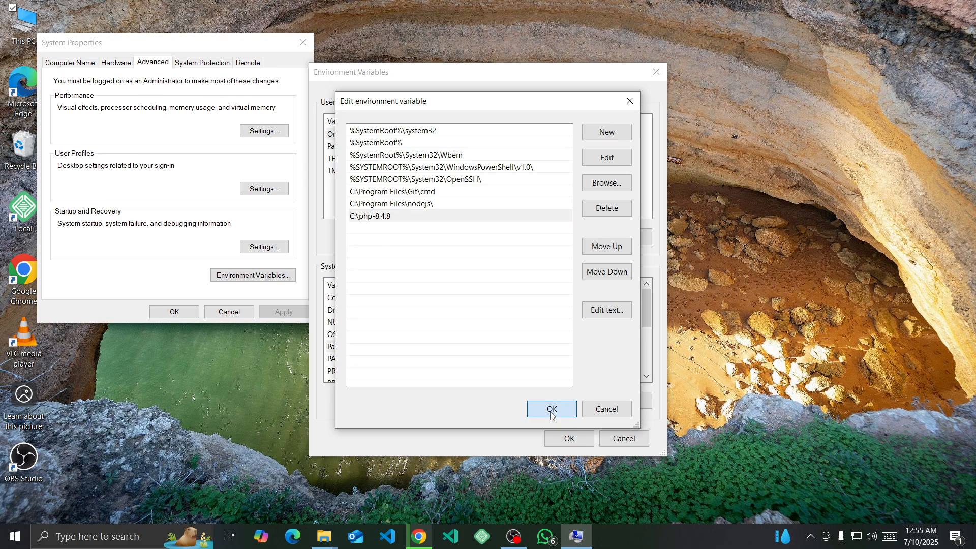
{"action": "left_click", "coordinate": [567, 439]}
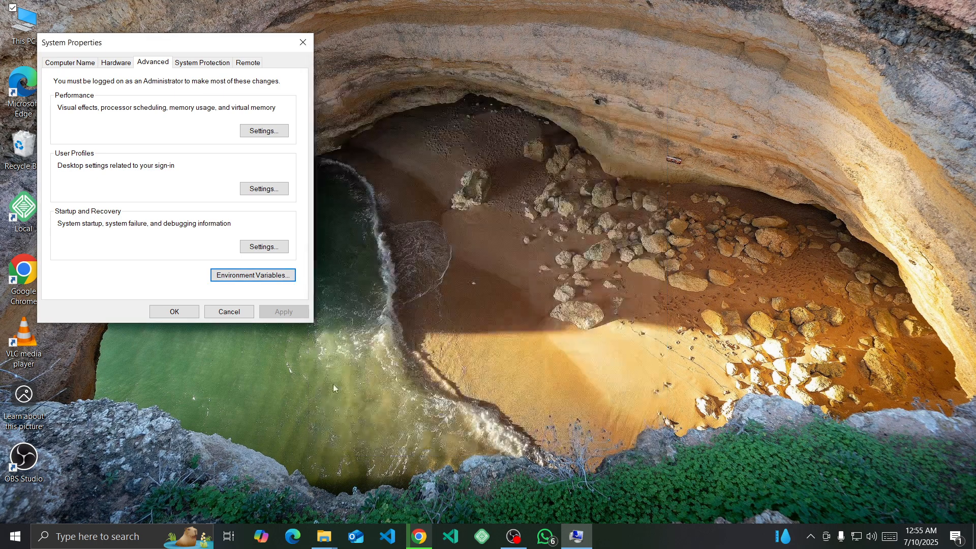
{"action": "left_click", "coordinate": [163, 312]}
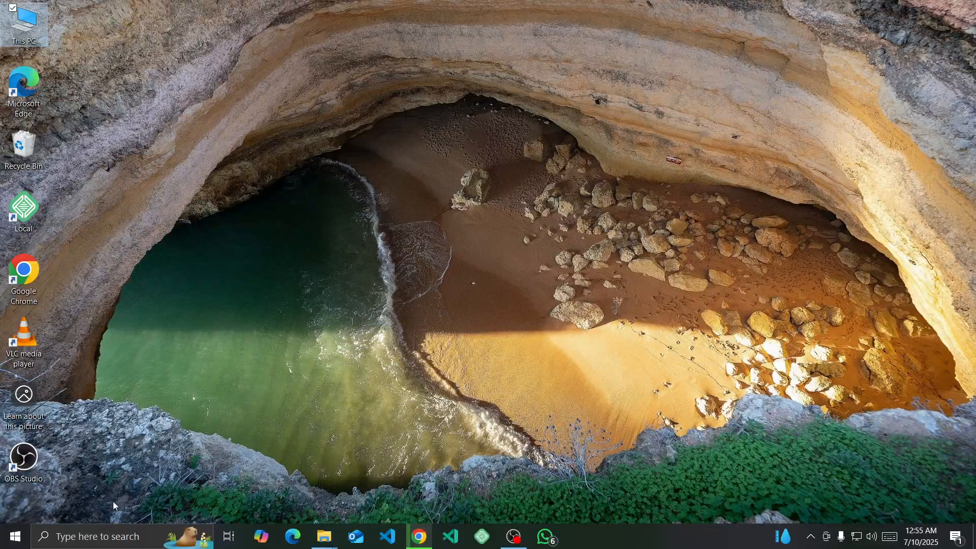
- Search Windows for Command Prompt and open it
{"action": "left_click", "coordinate": [109, 536]}
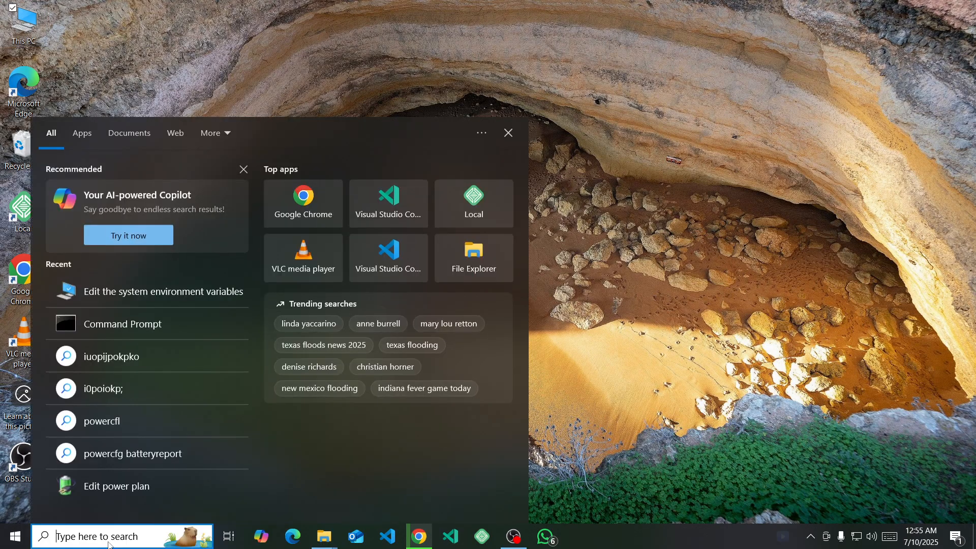
{"action": "type", "text": "command"}
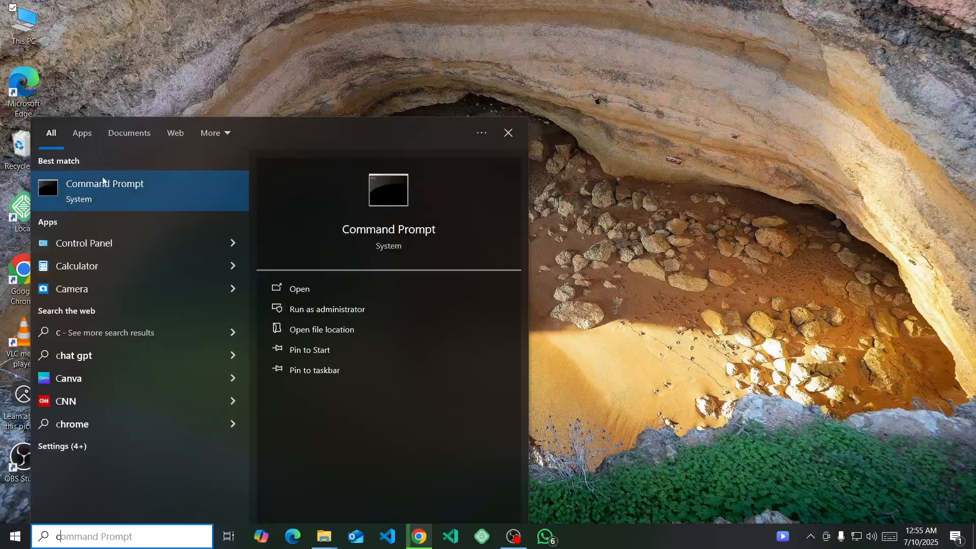
{"action": "left_click", "coordinate": [105, 188]}
{"action": "left_click", "coordinate": [227, 111]}
{"action": "left_click", "coordinate": [184, 108]}
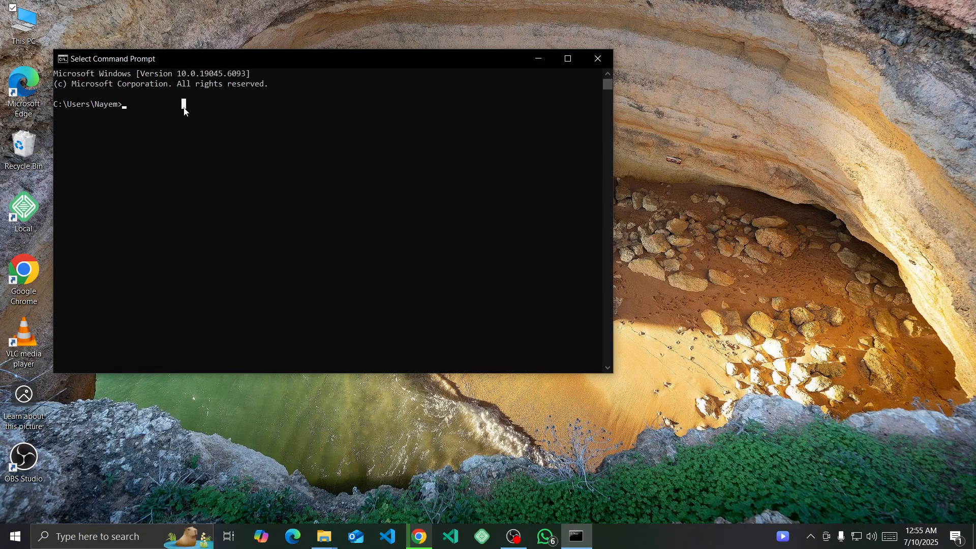
- Check the installed PHP version in Command Prompt by running php -v
{"action": "key", "text": "Escape"}
{"action": "type", "text": "php"}
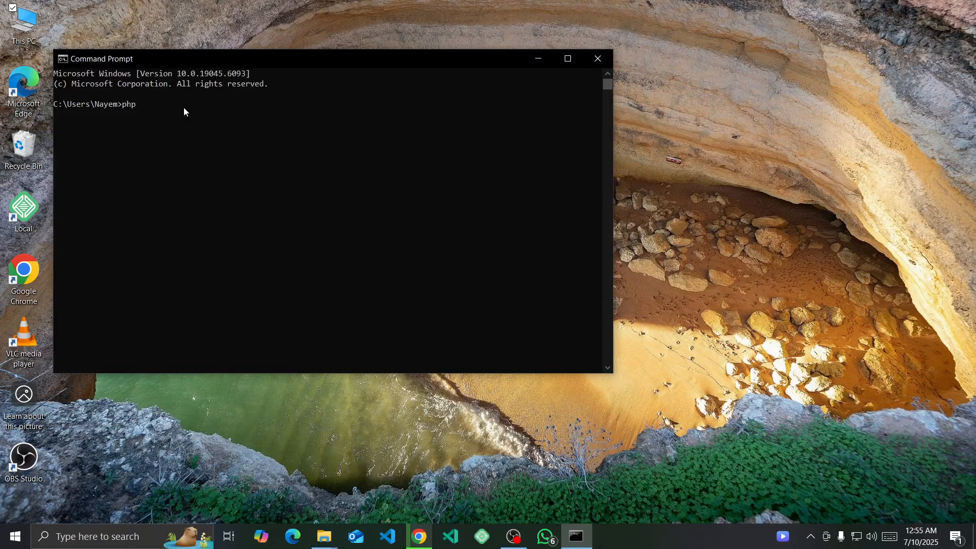
{"action": "type", "text": " -v"}
{"action": "key", "text": "Return"}
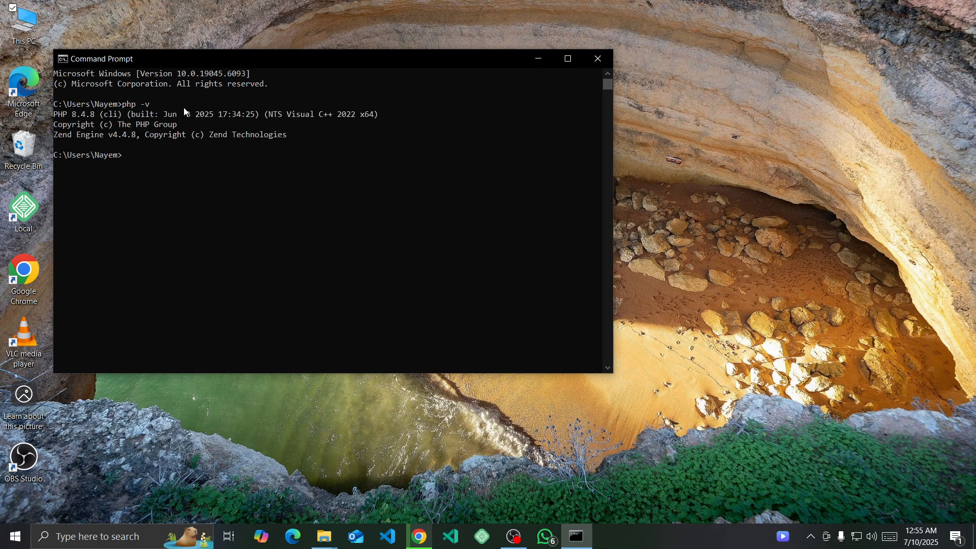